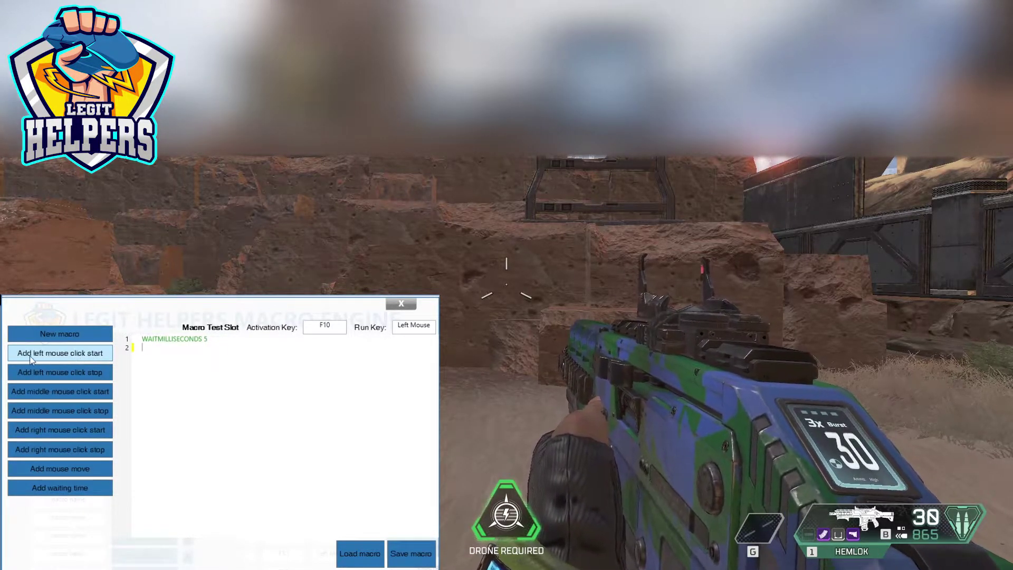
Add LEFTMOUSECLICK start directly below the initial wait, followed by WAITMILLISECONDS 20.
click(93, 362)
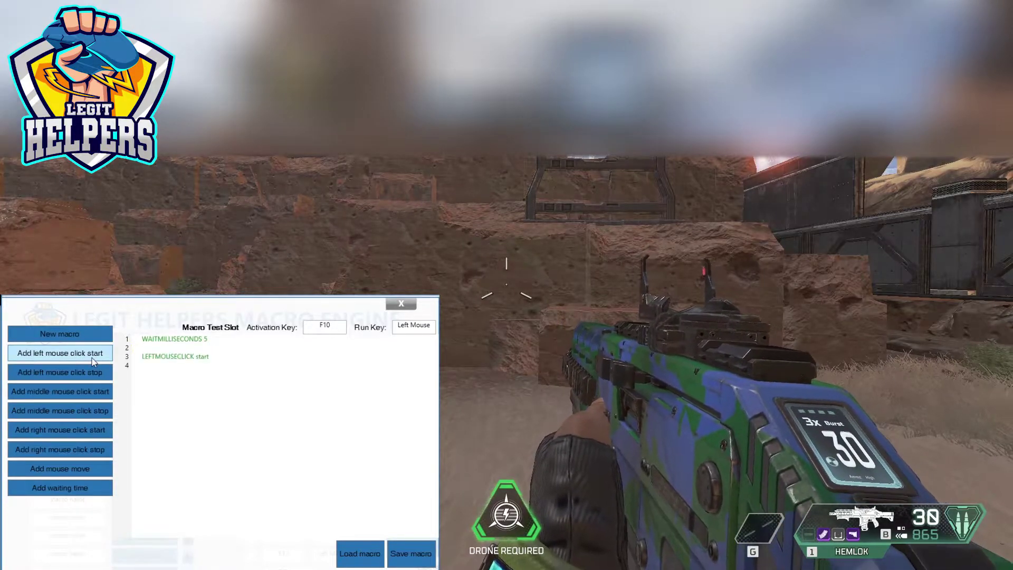
key(Delete)
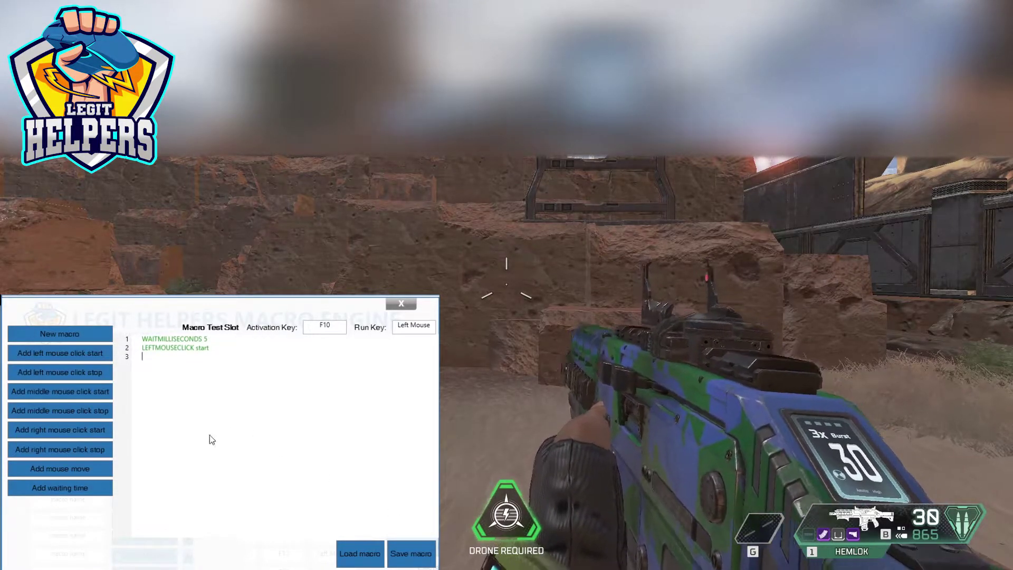
text(WAITMILLISECONDS 20)
drag(212, 356, 133, 358)
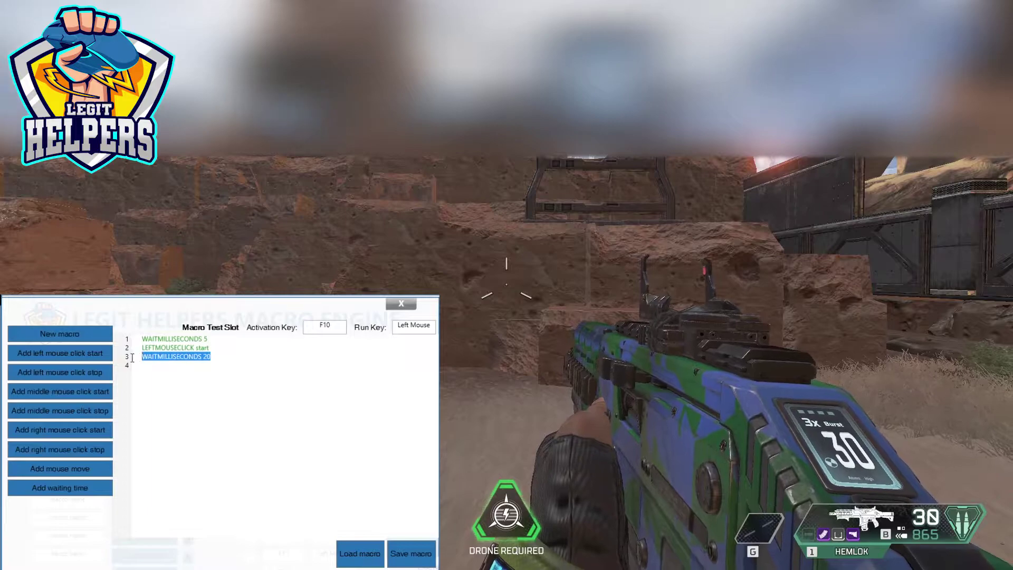
click(231, 357)
click(222, 388)
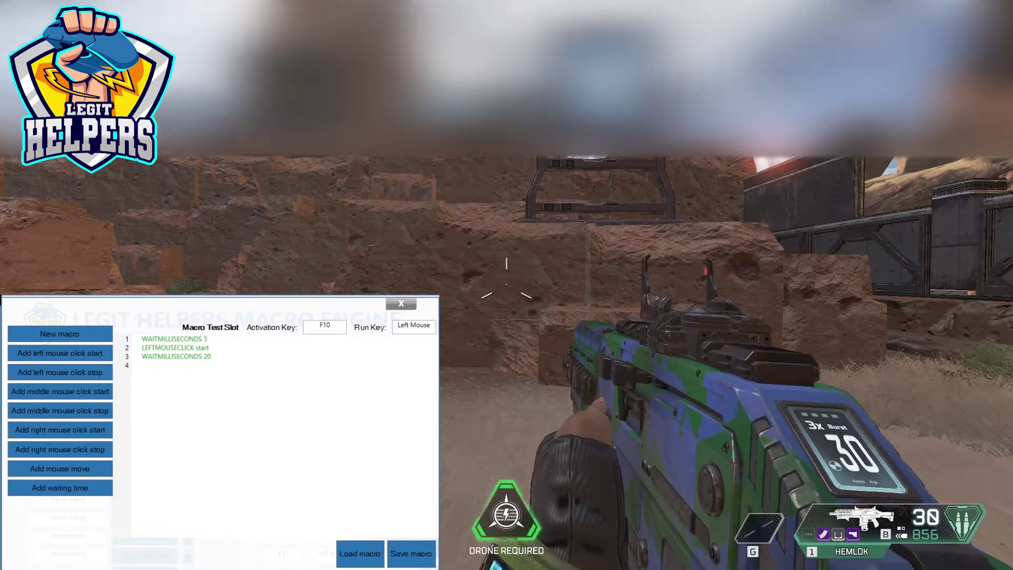
Append the mouse movement MOVEMOUSECURSOR L0 U0 R0 D38 and a wait of 500 milliseconds to the macro.
click(181, 495)
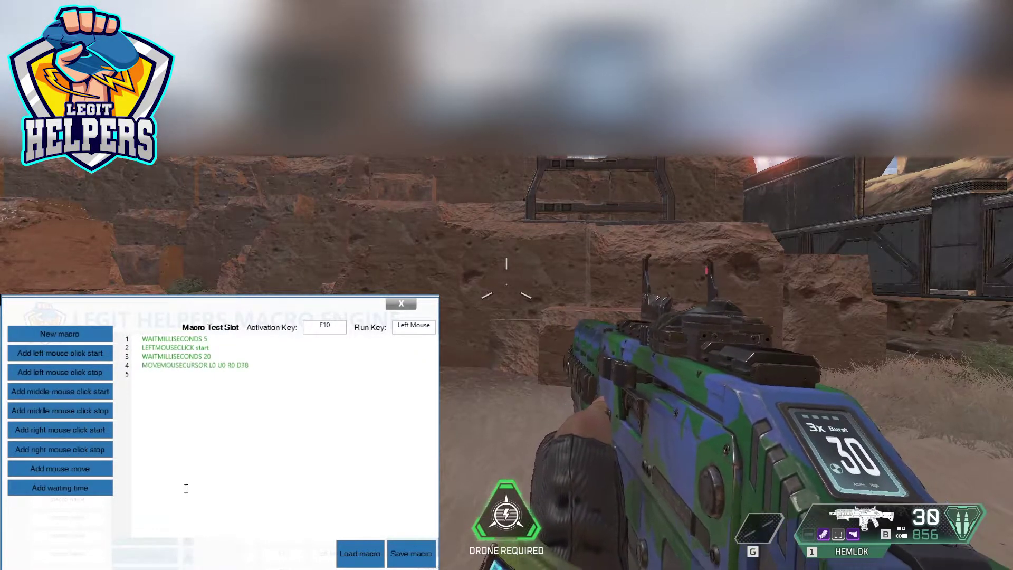
mouse_move(253, 365)
mouse_down()
mouse_move(140, 365)
mouse_move(268, 367)
mouse_move(237, 367)
mouse_up()
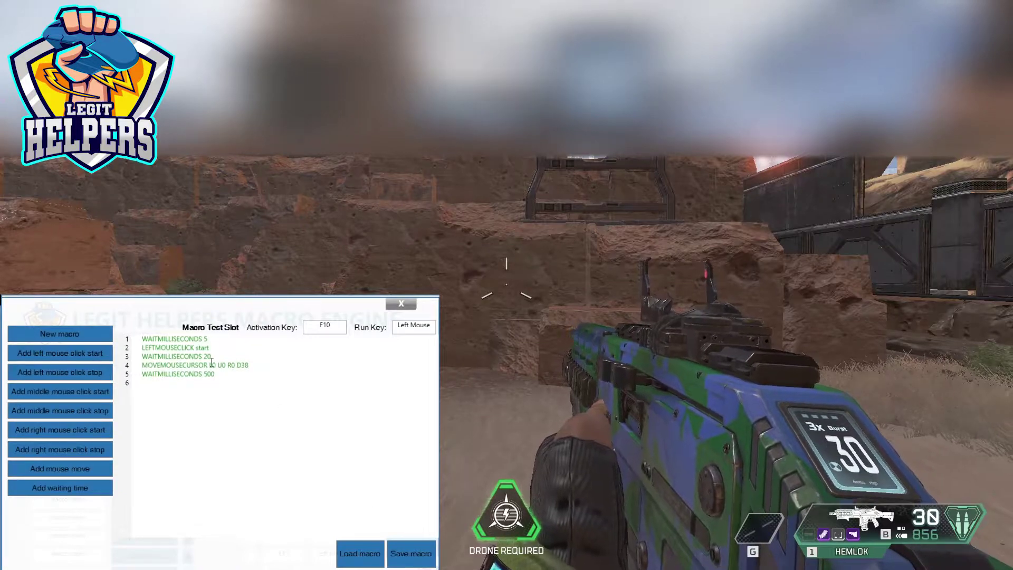
click(253, 373)
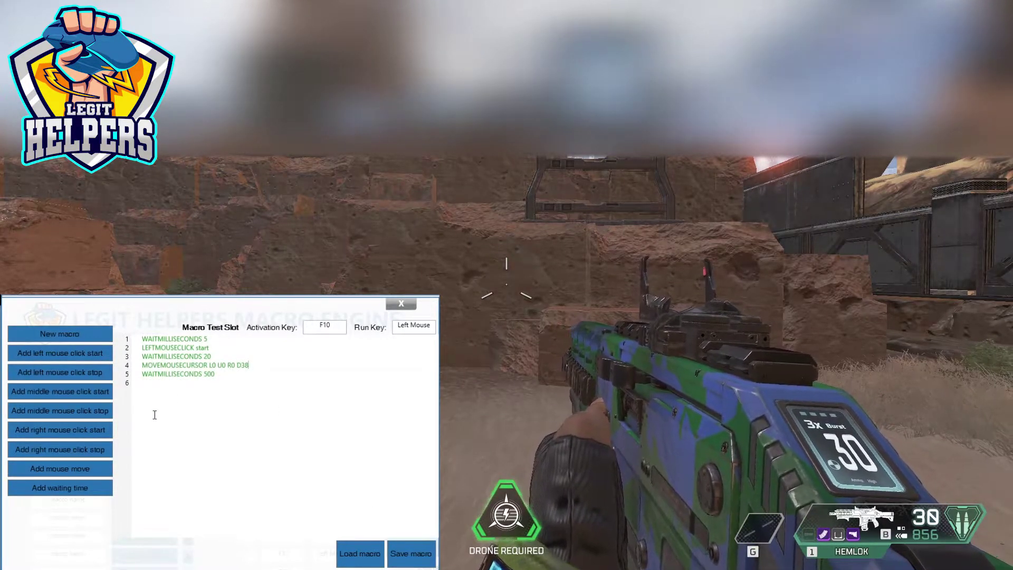
Insert LEFTMOUSECLICK stop between the mouse movement and the 500 ms wait, leaving no duplicate stop command at the end.
click(85, 370)
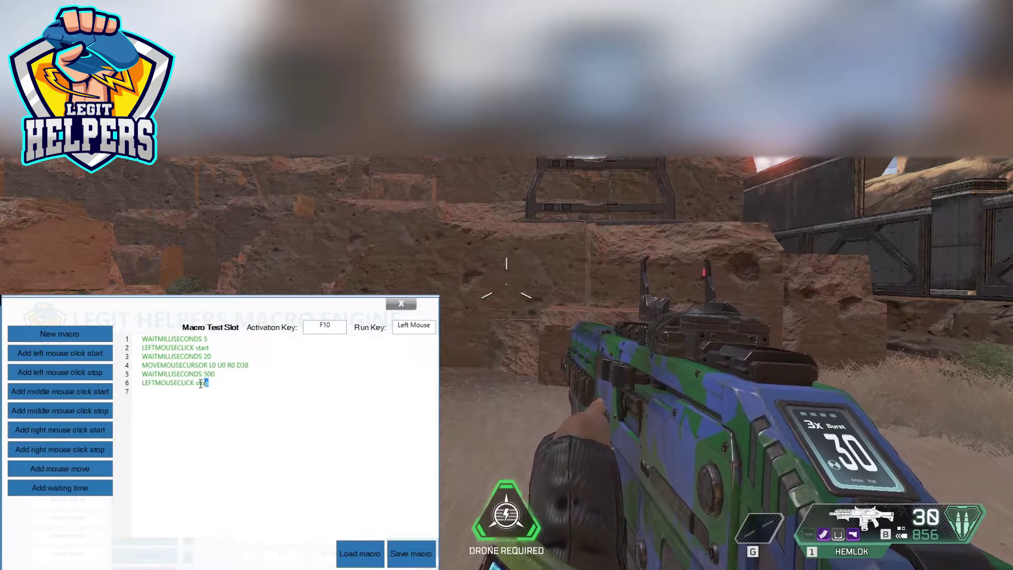
drag(207, 383, 132, 384)
key(ctrl+c)
click(257, 367)
key(Return)
key(ctrl+v)
click(214, 398)
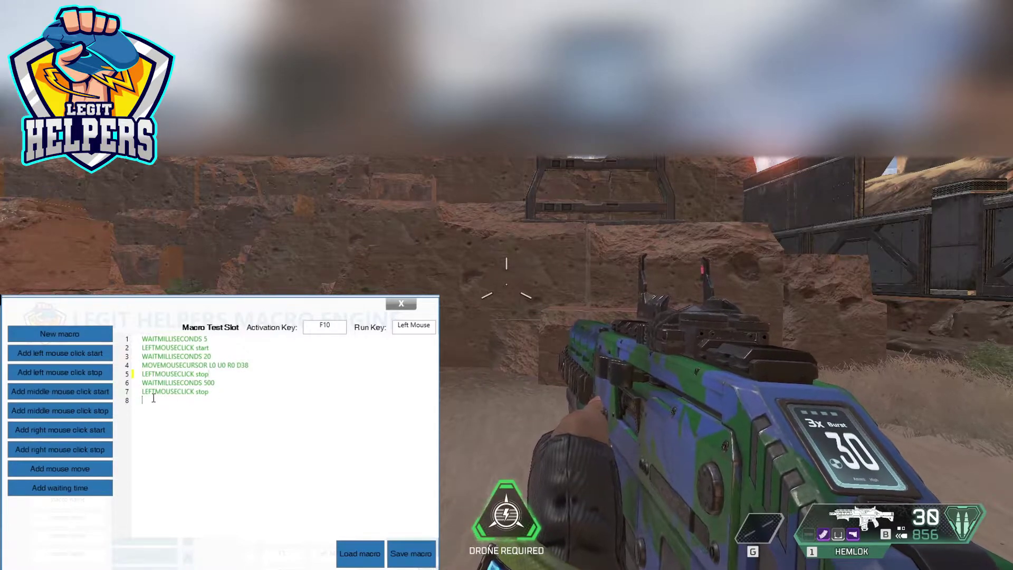
key(BackSpace)
key(BackSpace)
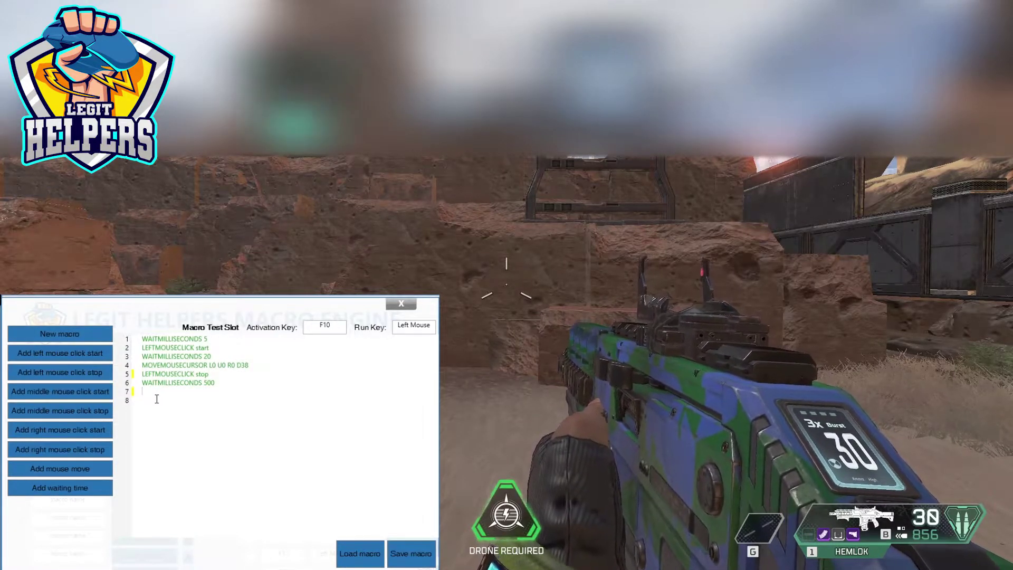
Copy the five-line firing block, from LEFTMOUSECLICK start to the 500 ms wait, and paste it twice at the end of the macro.
drag(215, 383, 136, 349)
key(ctrl+c)
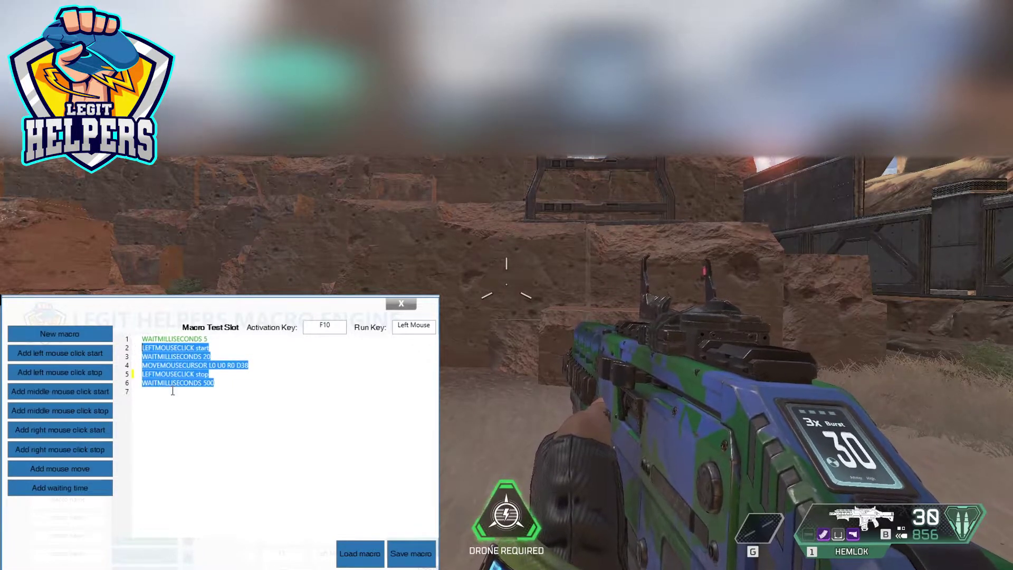
click(172, 391)
key(ctrl+v)
key(Return)
key(ctrl+v)
key(Return)
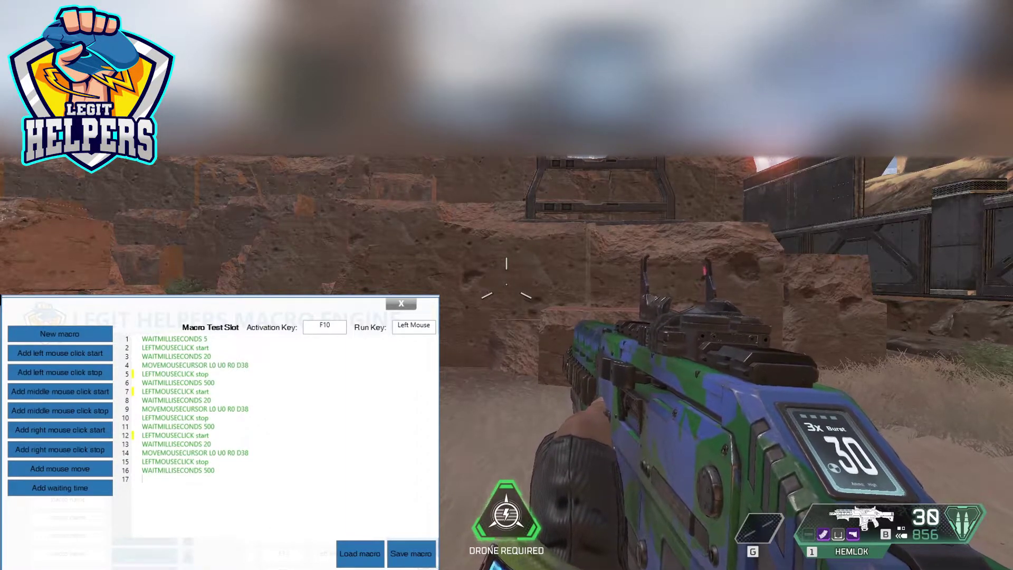
Test the macro in the game by aiming and firing the Hemlok at the wall and the target dummy, reloading after each.
right_click(506, 285)
click(507, 285)
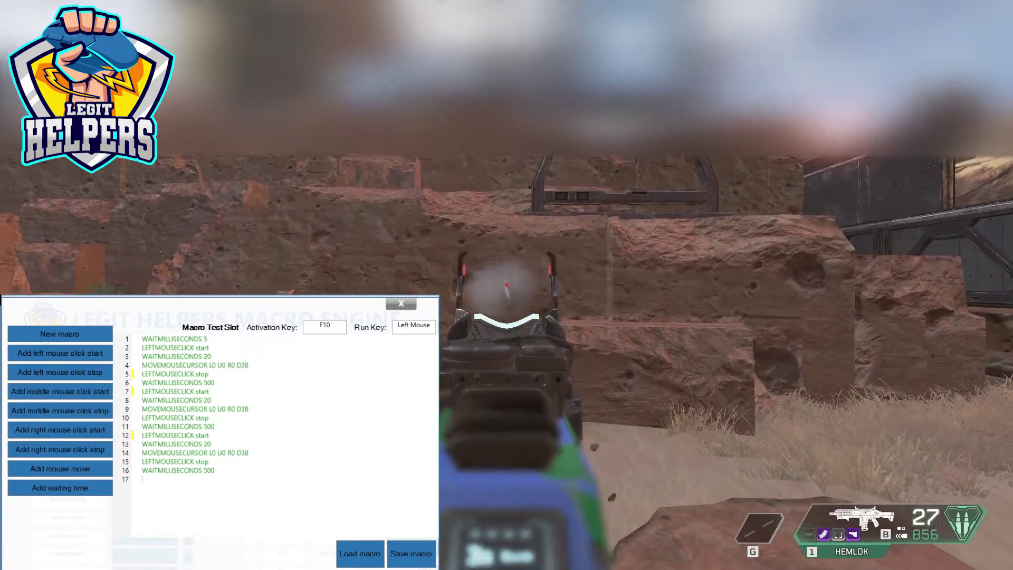
key(r)
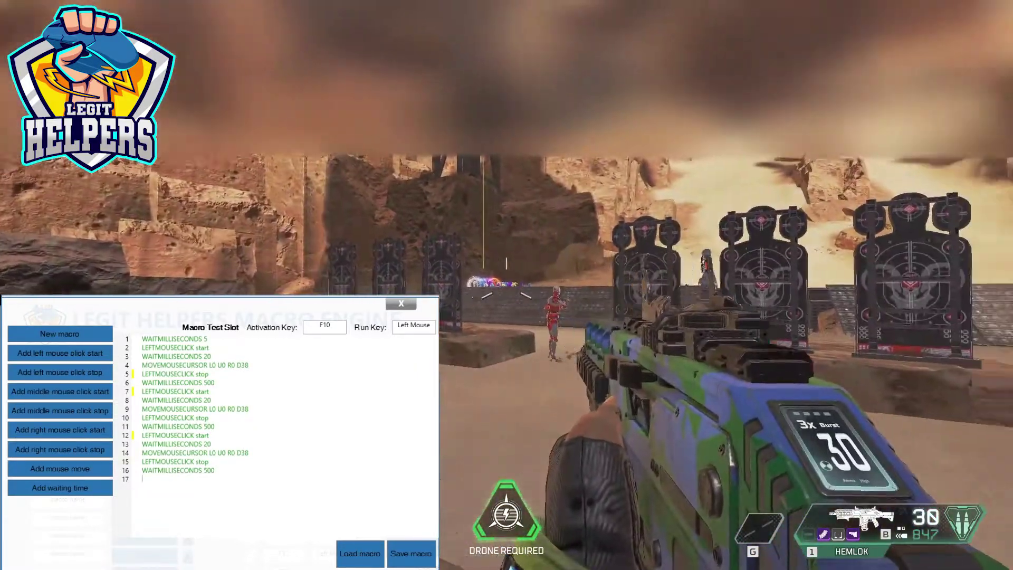
right_click(506, 285)
click(507, 285)
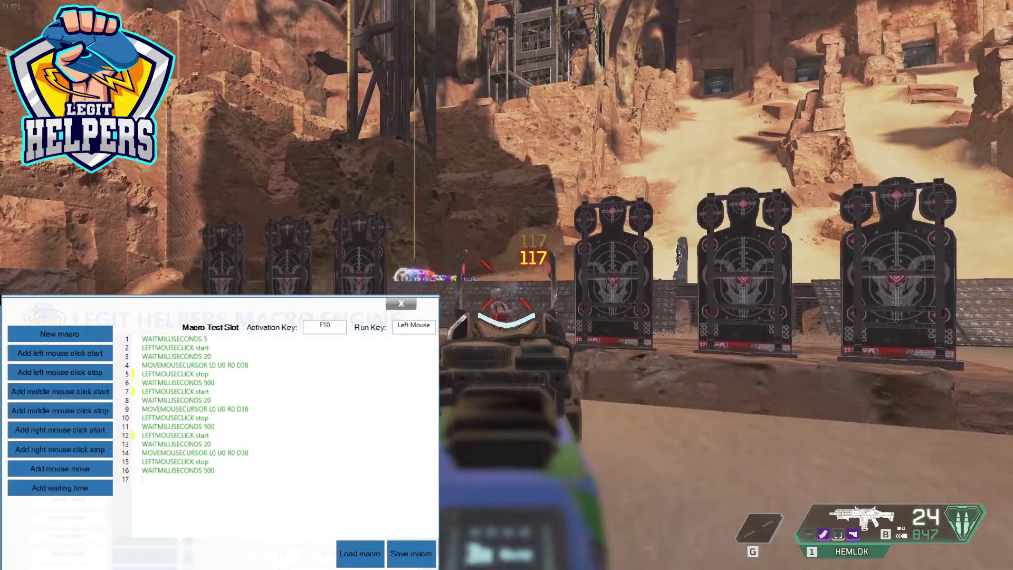
key(r)
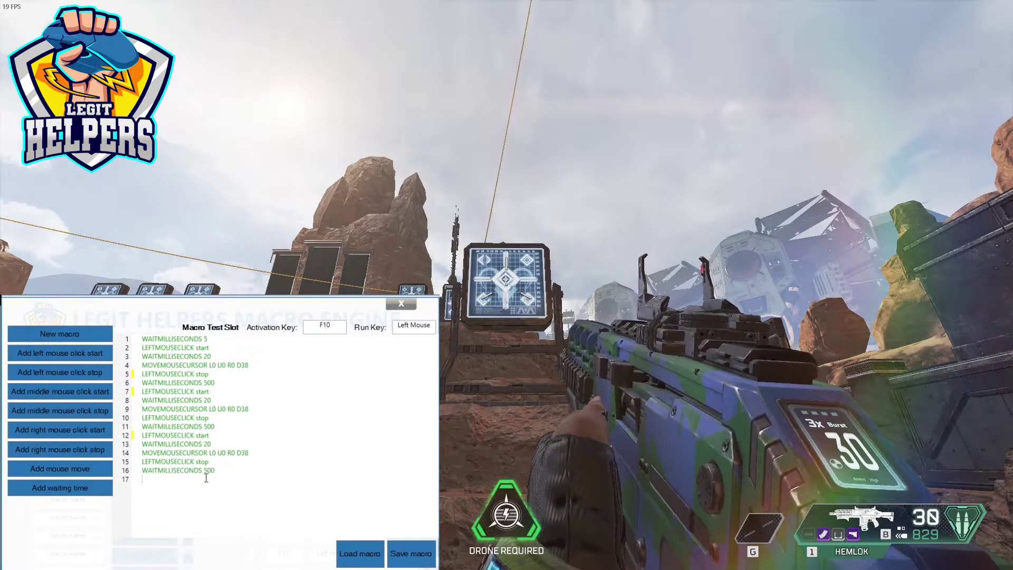
Paste the copied five-line firing block seven more times at the end of the macro.
key(ctrl+v)
key(ctrl+v)
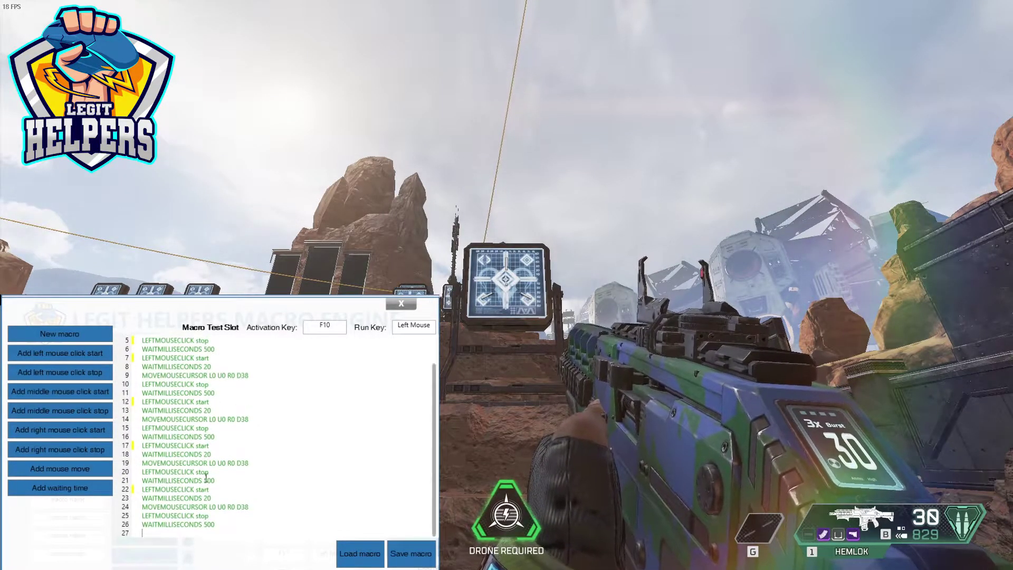
key(ctrl+v)
key(ctrl+v)
key(ctrl+v)
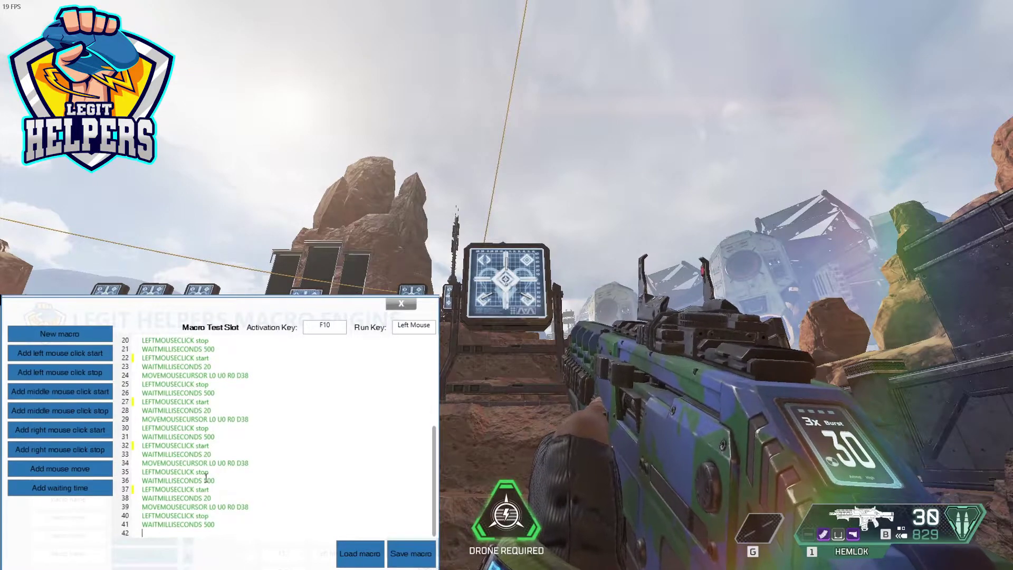
key(ctrl+v)
key(ctrl+v)
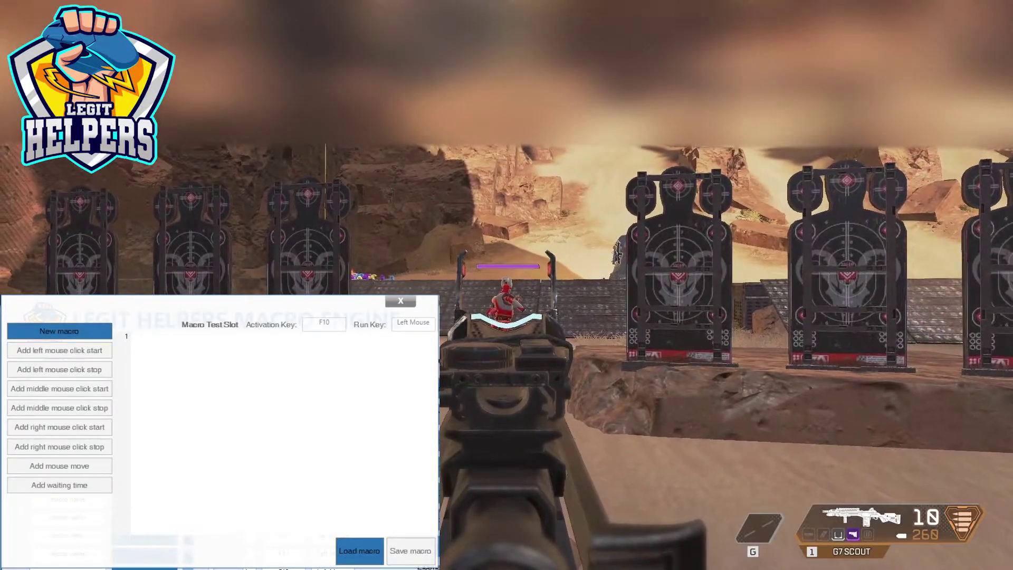
Fire four single shots at the target dummy with the G7 Scout without a macro, and reload.
click(507, 285)
click(507, 285)
click(506, 285)
click(507, 285)
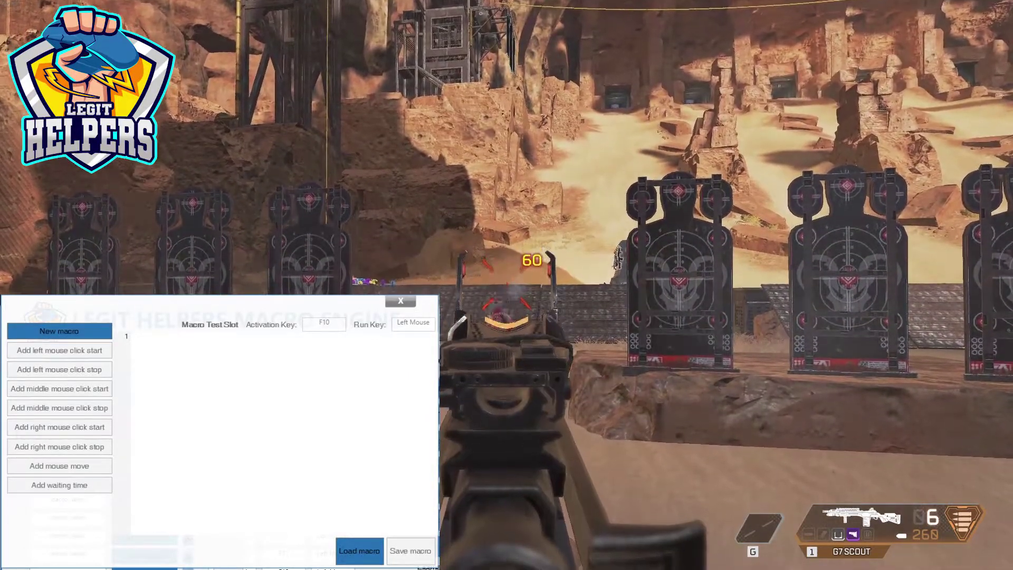
key(r)
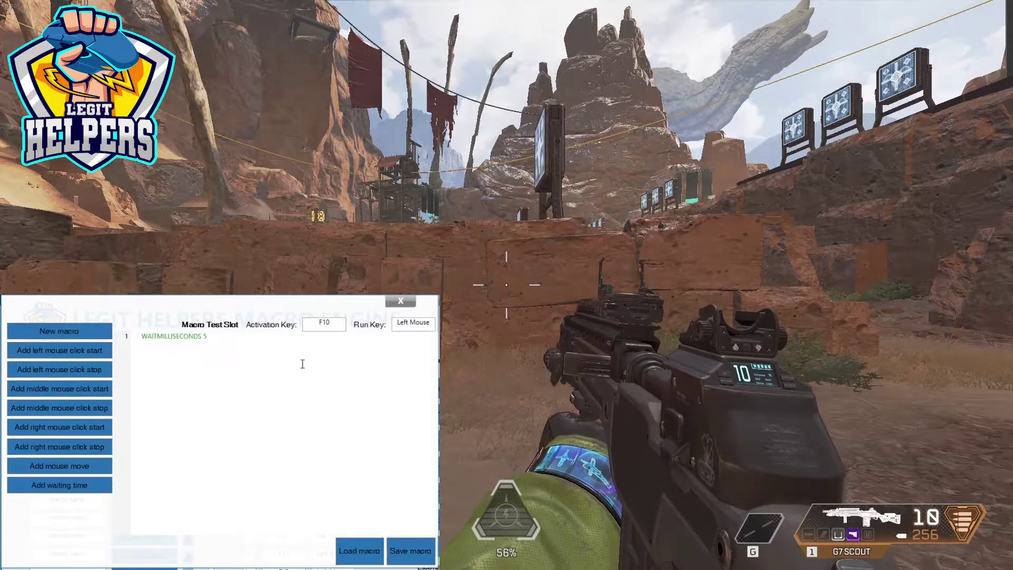
Add LEFTMOUSECLICK start directly below the initial 5 ms wait, without a blank line between them.
click(238, 344)
key(Return)
click(98, 351)
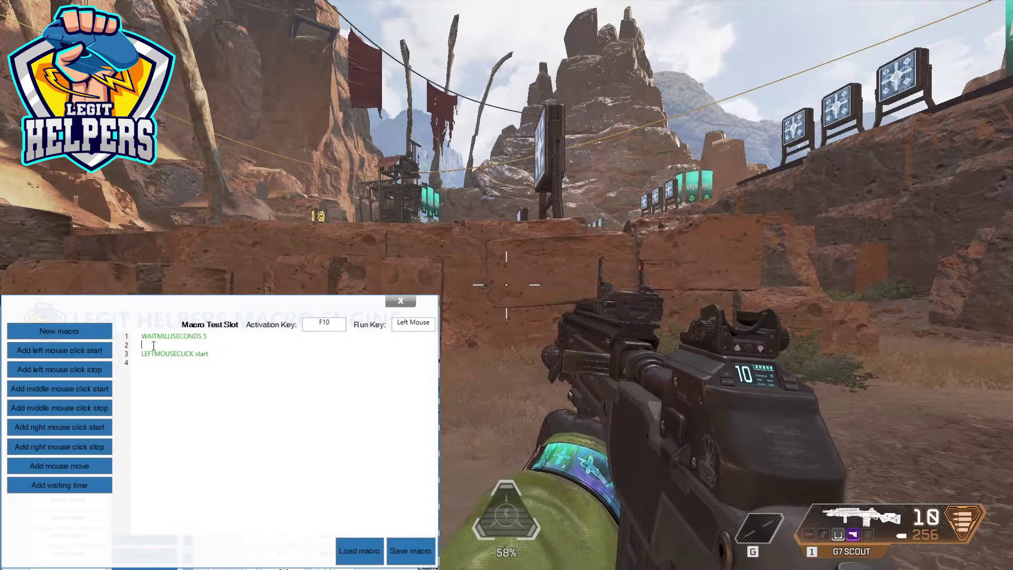
drag(207, 345, 131, 351)
click(196, 366)
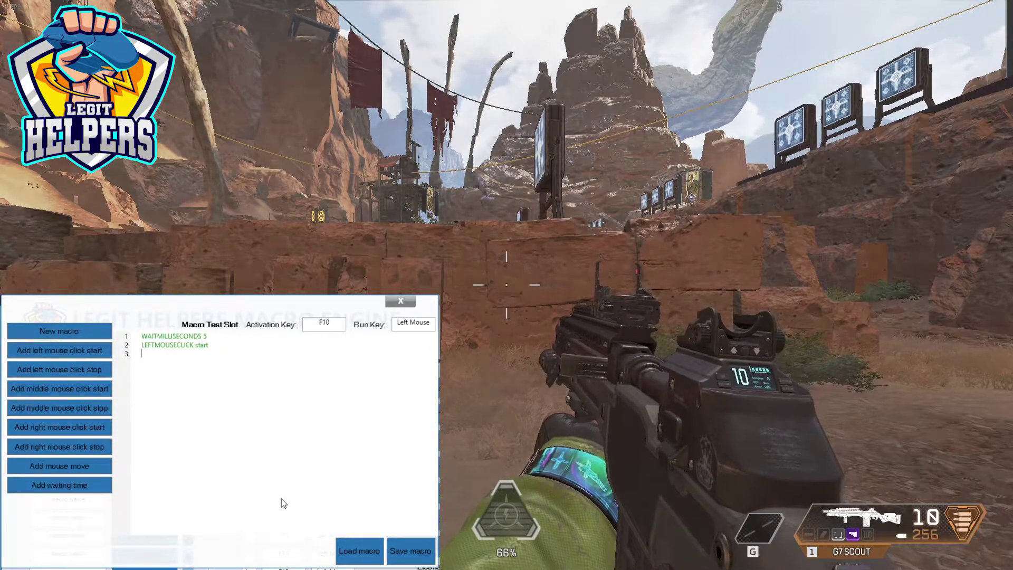
Add WAITMILLISECONDS 490 on the line below the left mouse click start.
text(WAITMILLISECONDS 490)
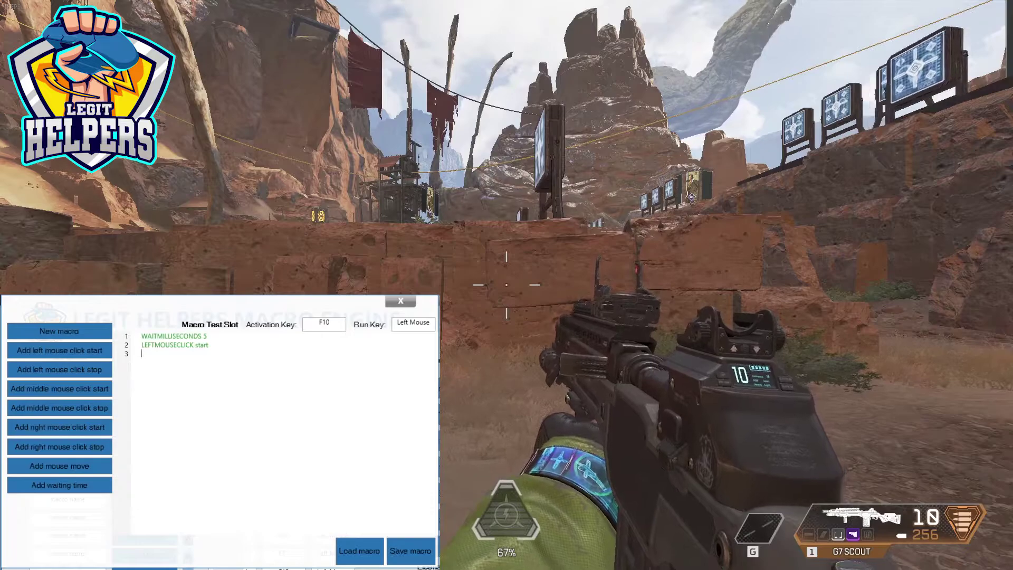
key(Return)
drag(217, 354, 141, 354)
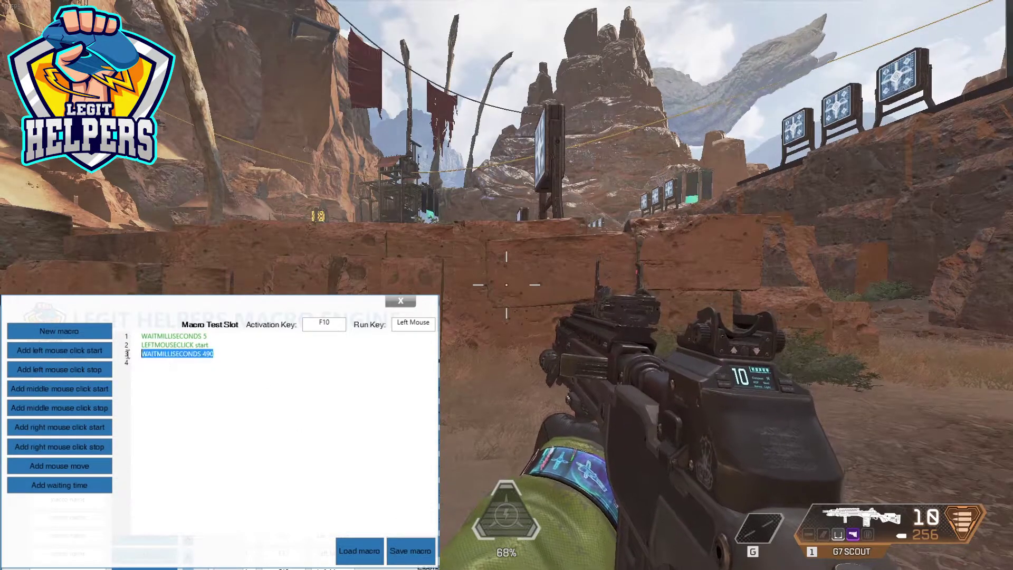
click(169, 370)
Add LEFTMOUSECLICK stop after the 490 ms wait, followed by WAITMILLISECONDS 20.
click(59, 369)
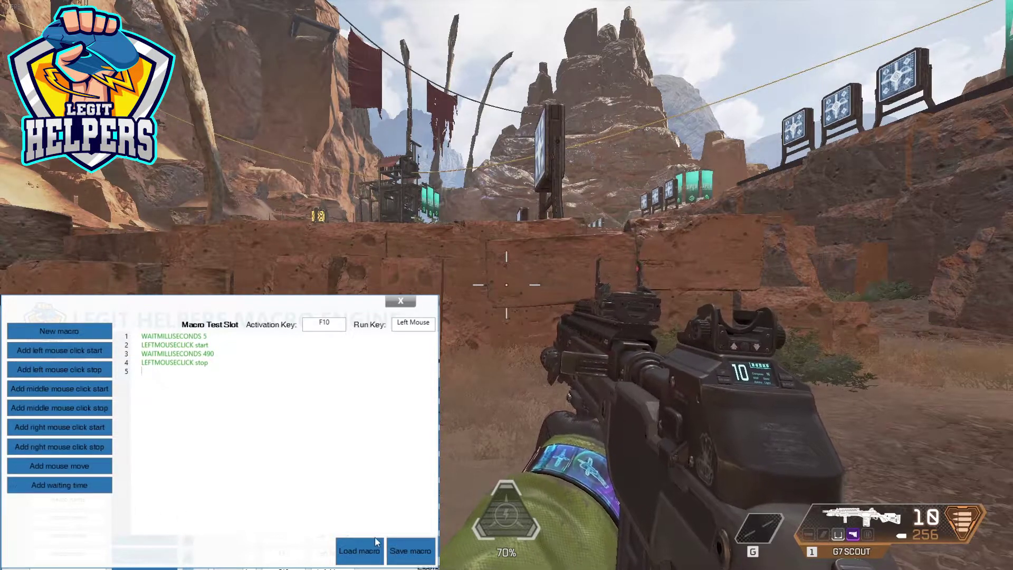
text(WAITMILLISECONDS 20)
key(Return)
drag(221, 376, 124, 336)
click(199, 384)
drag(199, 384, 123, 336)
click(198, 384)
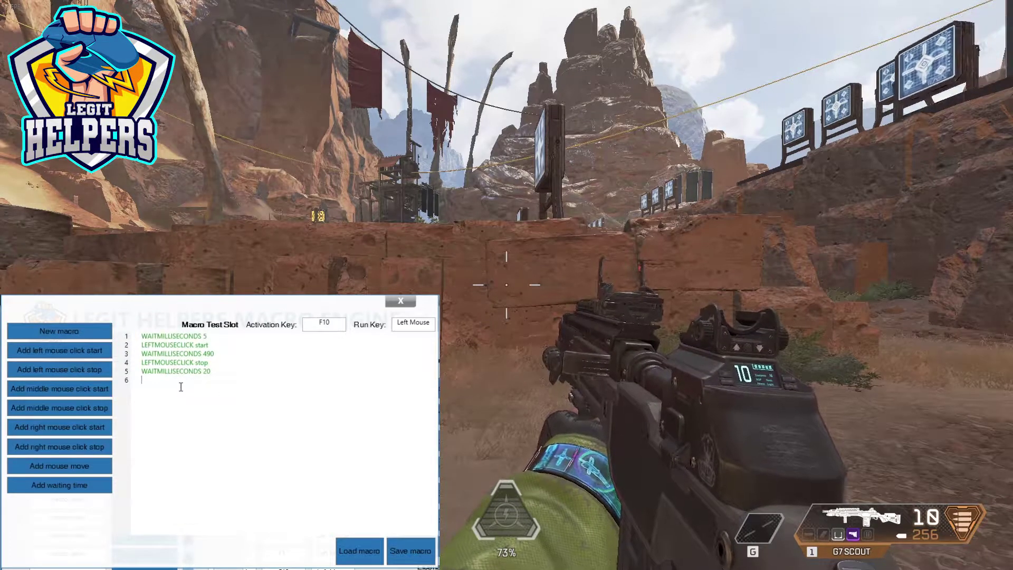
Duplicate the four-line click block twice at the end of the macro, and separate the first block from the initial wait with a blank line.
drag(181, 387, 125, 335)
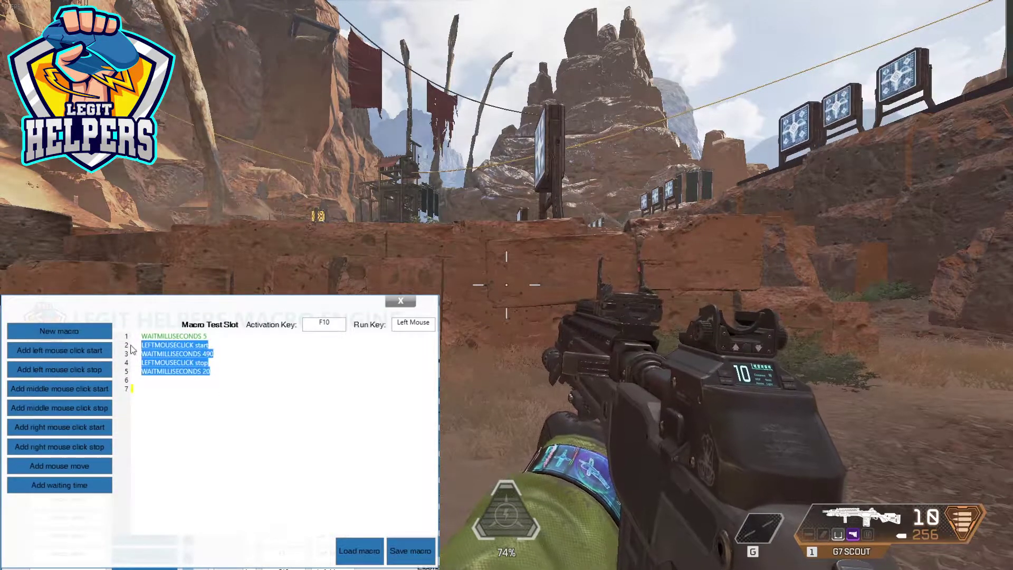
click(154, 391)
key(Return)
key(ctrl+v)
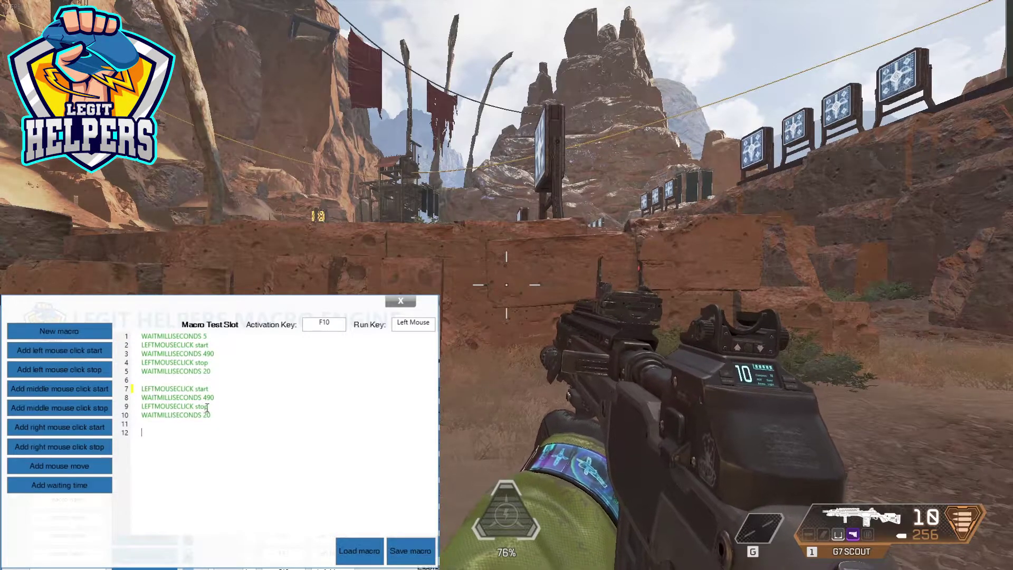
key(ctrl+v)
click(212, 337)
key(Return)
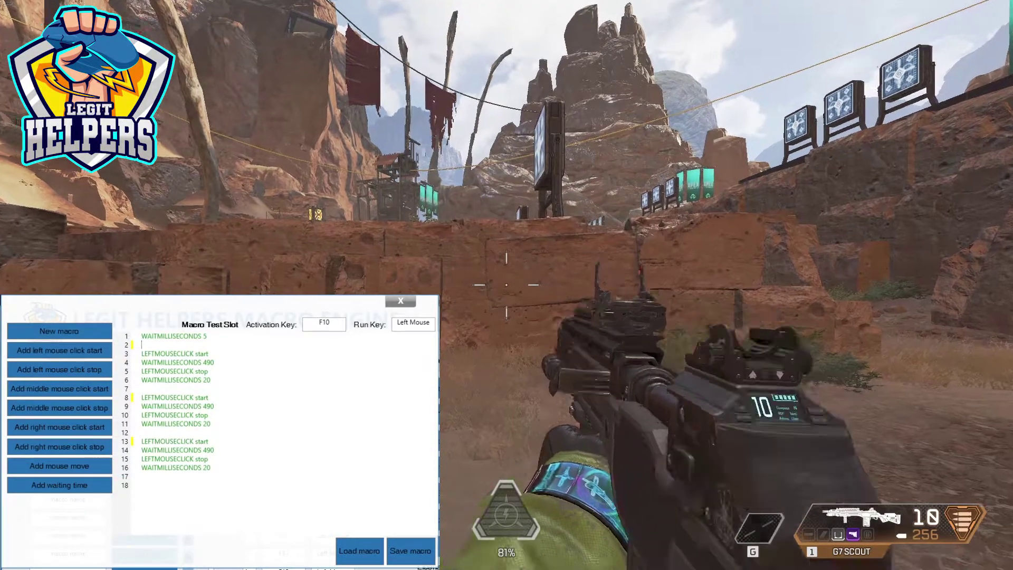
Test the macro in the game by aiming and firing the G7 Scout at the wall, reload, and aim at the target dummy.
right_click(506, 285)
click(507, 285)
click(507, 285)
click(507, 285)
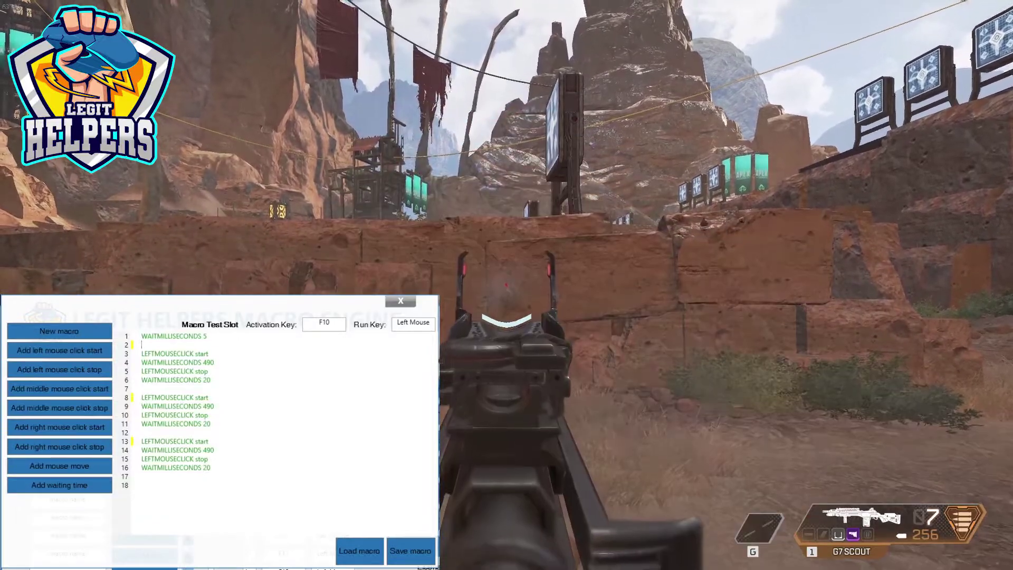
key(r)
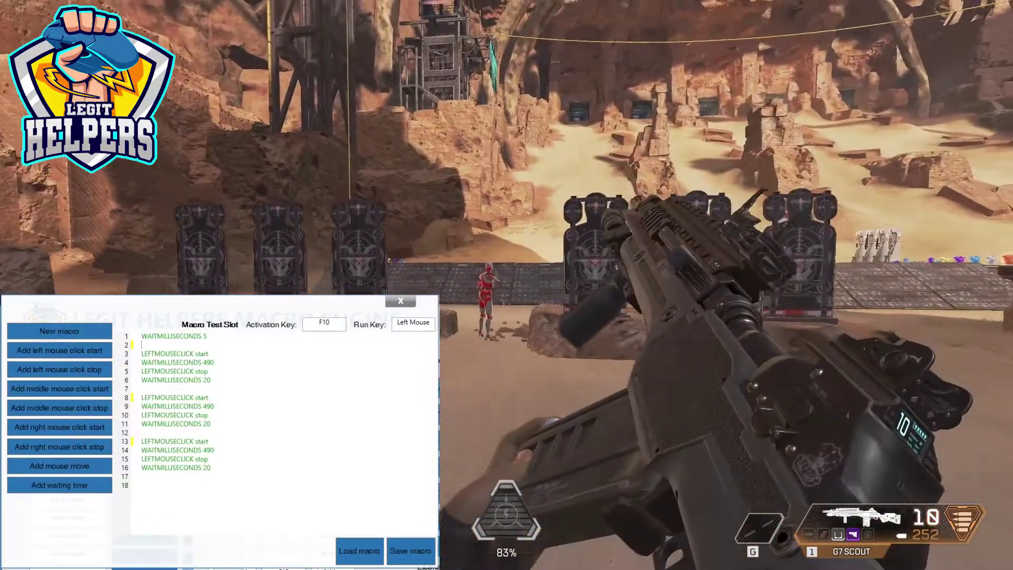
right_click(507, 285)
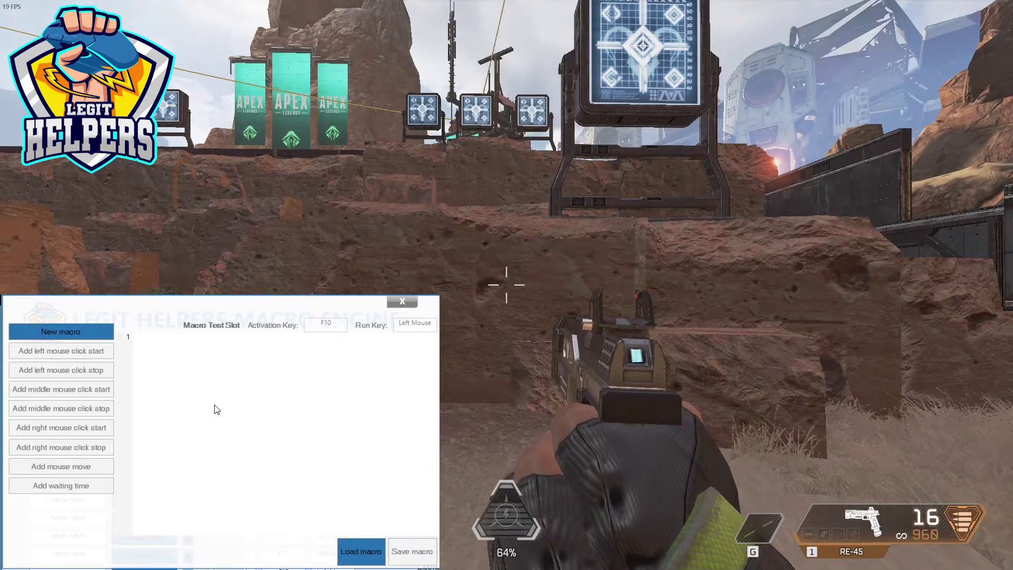
Start a new macro for the RE-45 and add MOVEMOUSECURSOR L0 U0 R0 D15 below the initial wait.
click(77, 334)
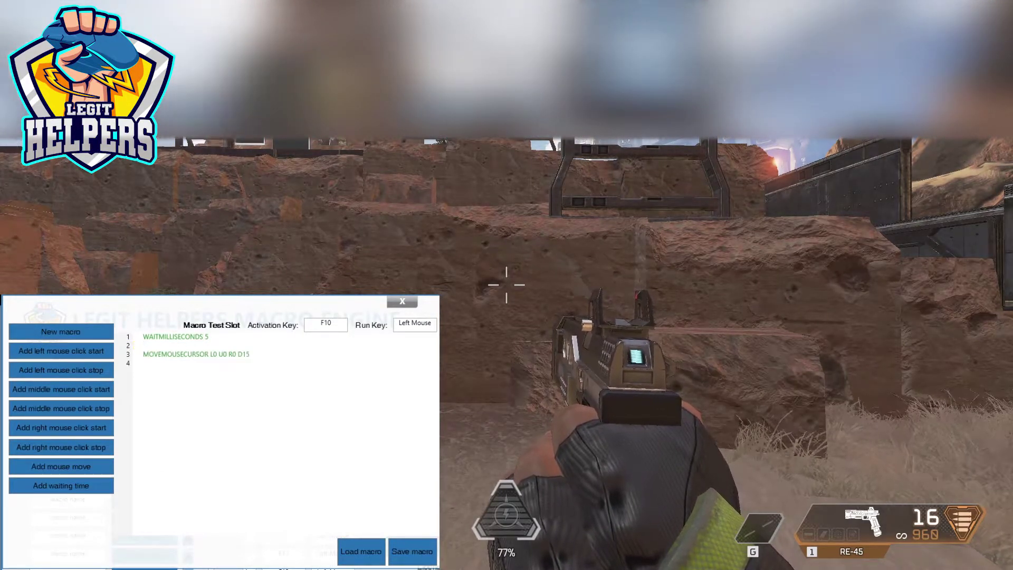
drag(267, 360, 136, 353)
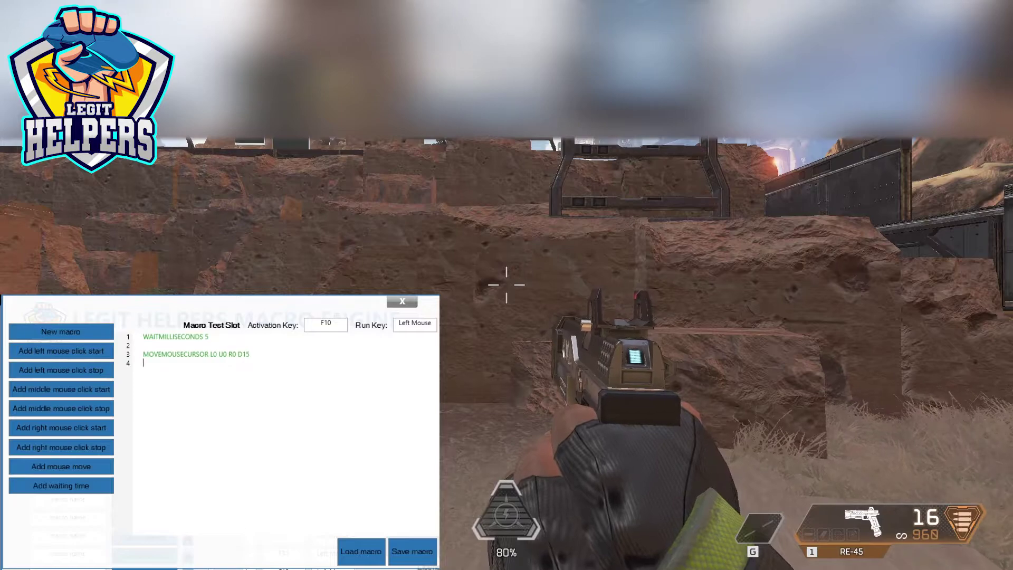
Test the macro in the game by aiming down the RE-45's sights at the rock wall and emptying the magazine.
right_click(507, 285)
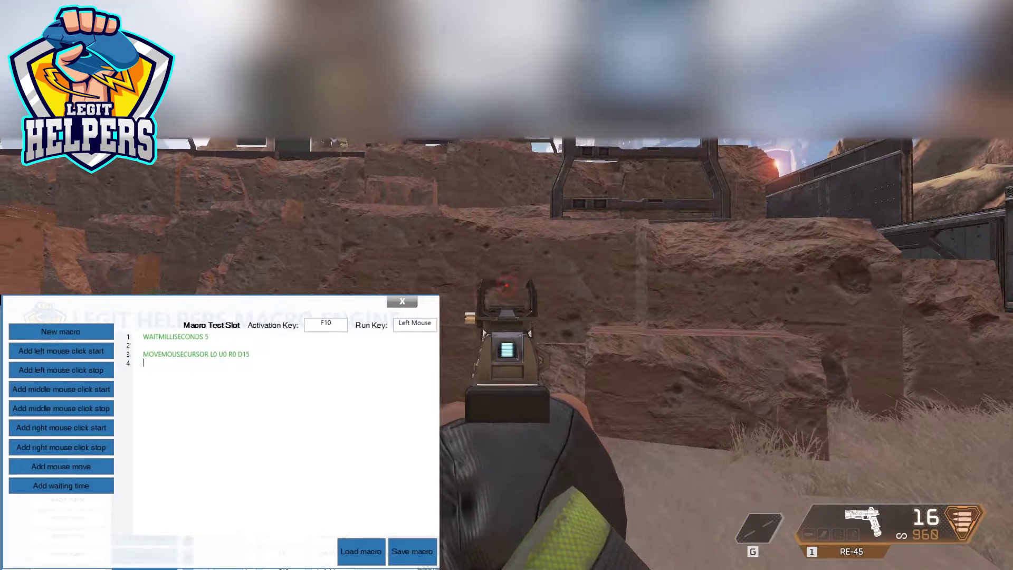
click(507, 285)
click(507, 285)
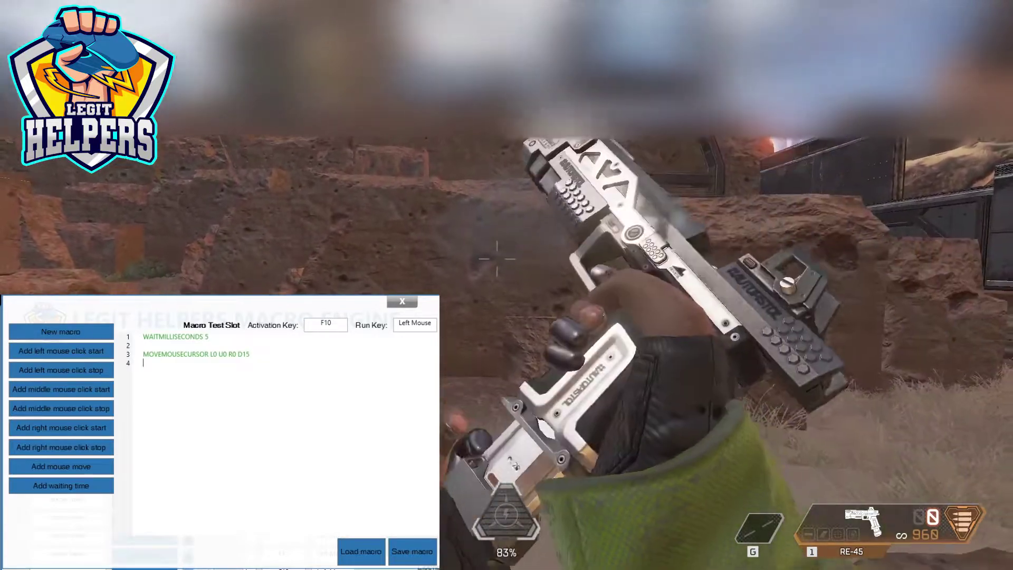
Add WAITMILLISECONDS 80 after the D15 mouse move and duplicate the two-line pair directly beneath it without a blank line between.
key(Escape)
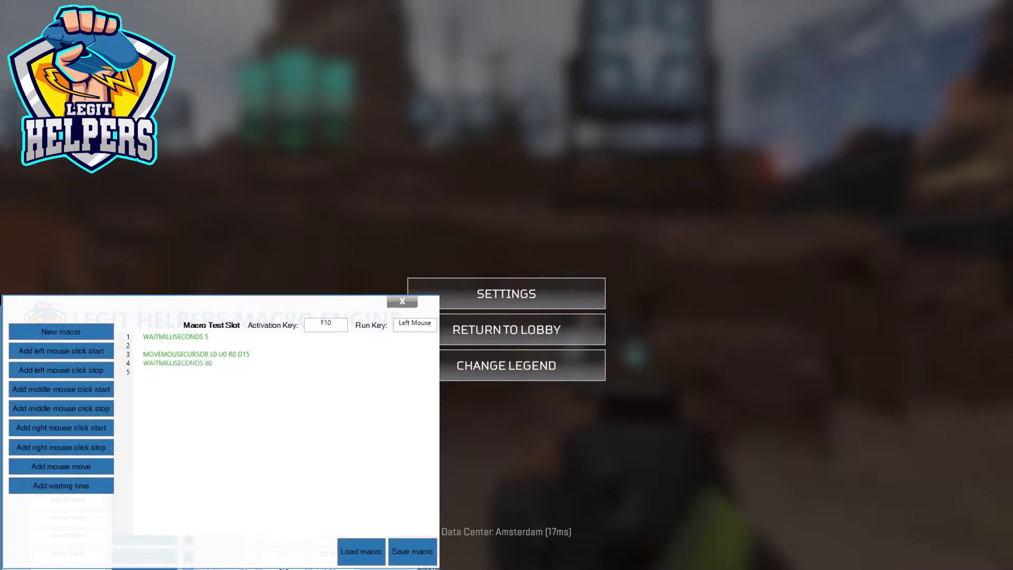
drag(264, 364, 180, 373)
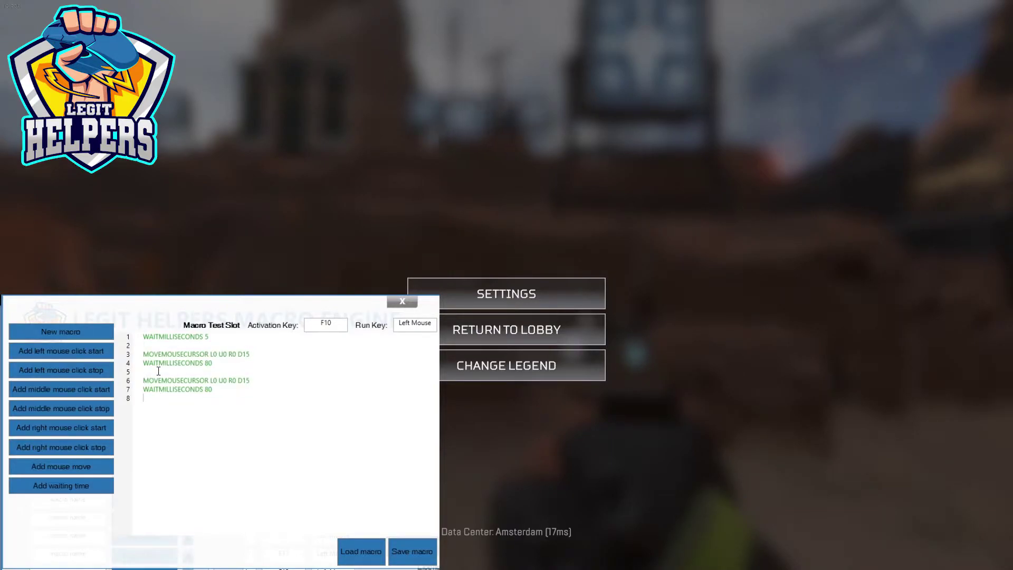
key(Delete)
key(Down)
key(Down)
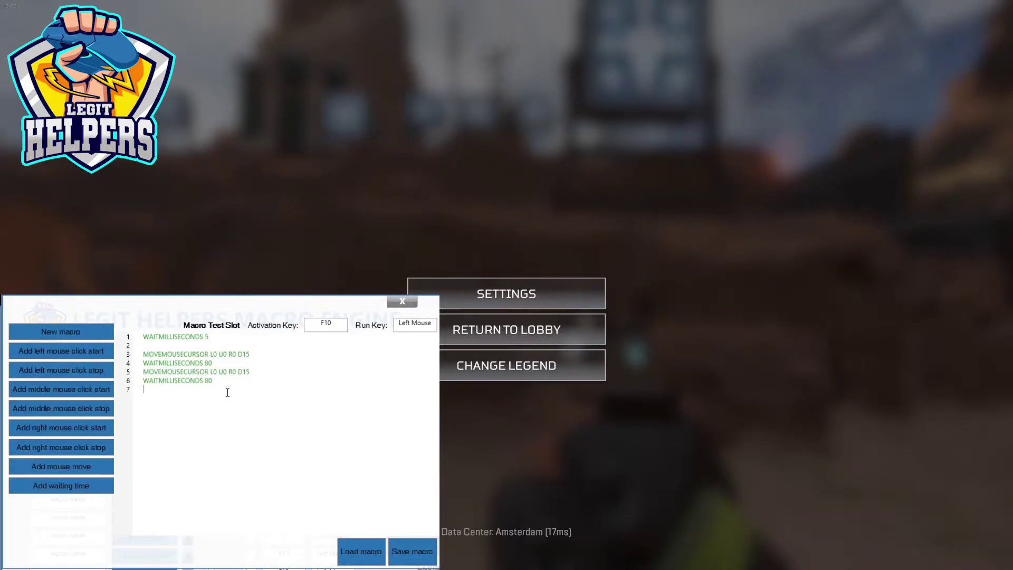
Add MOVEMOUSECURSOR L0 U0 R0 D25 and WAITMILLISECONDS 80 after one blank line at the macro's end, and paste a copy of this pair below.
key(Return)
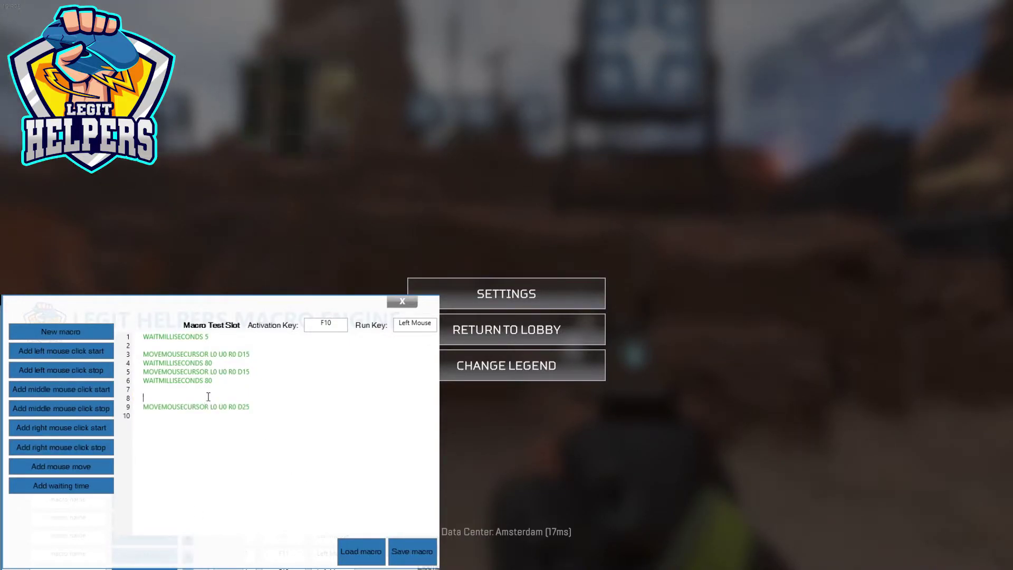
key(Delete)
click(227, 406)
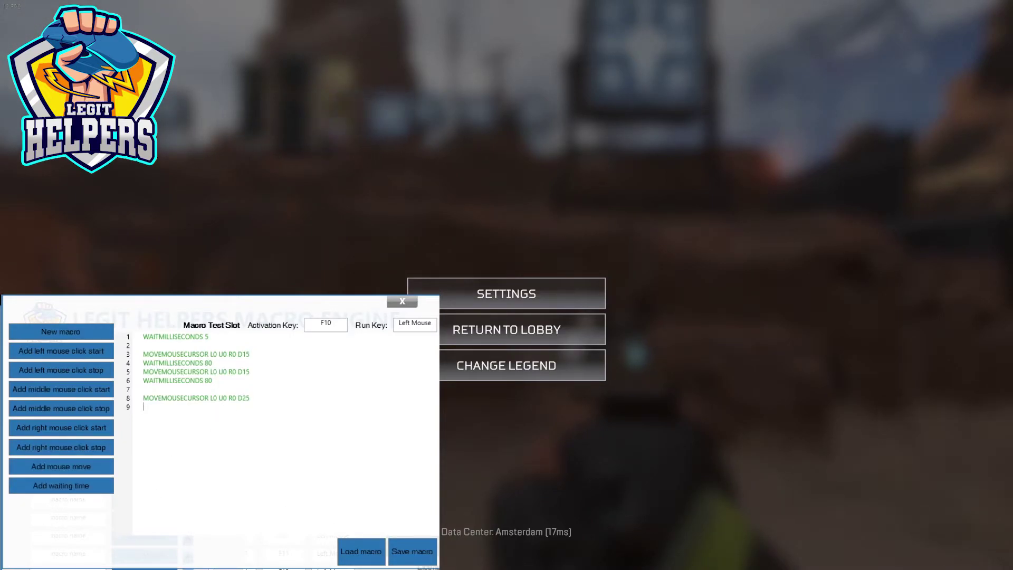
click(61, 485)
drag(228, 407, 141, 398)
click(253, 480)
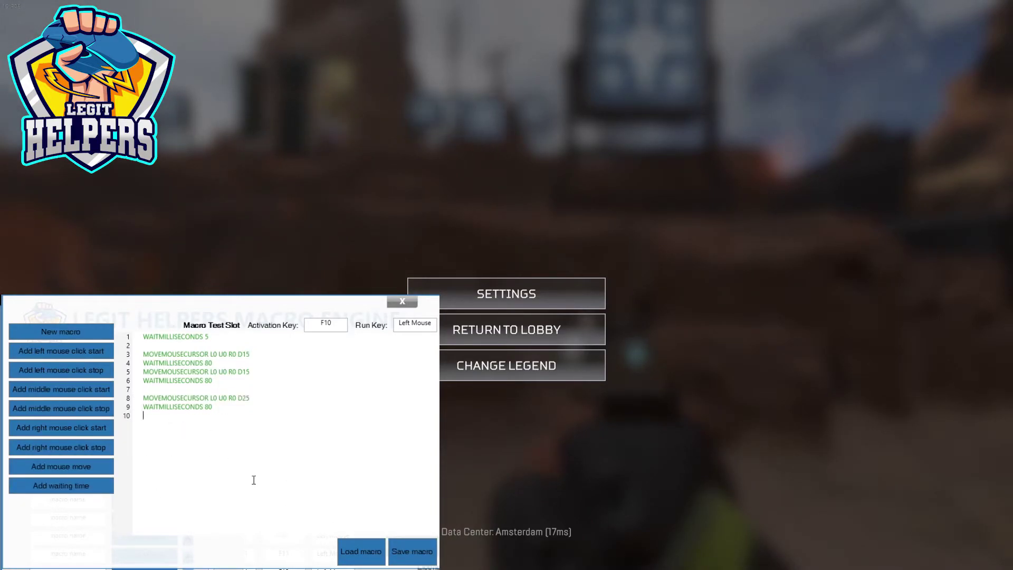
key(ctrl+v)
Return to the game and test the RE-45 macro by twice aiming at the target dummy and firing a full magazine.
key(Escape)
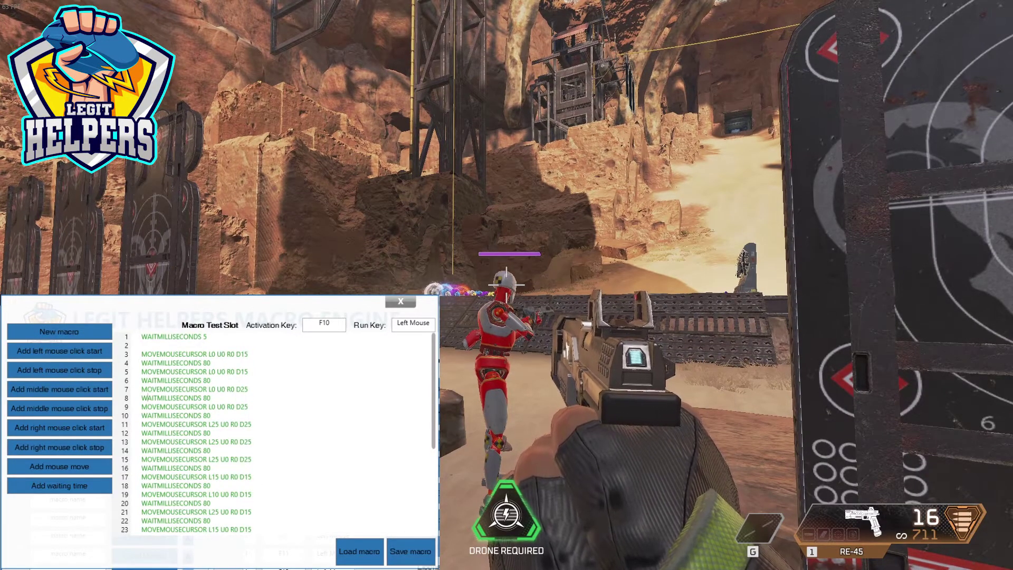
right_click(507, 284)
click(507, 285)
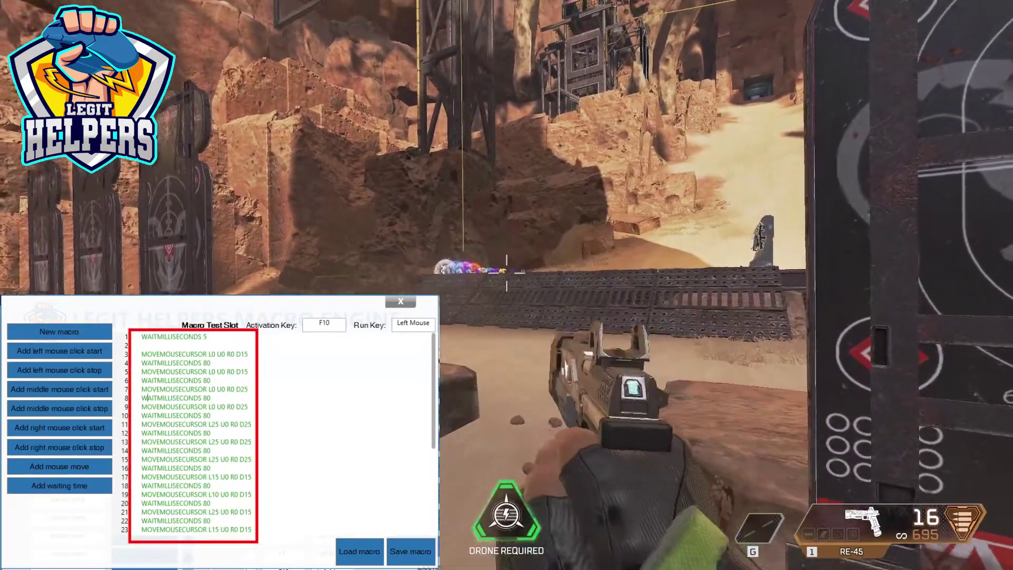
right_click(507, 285)
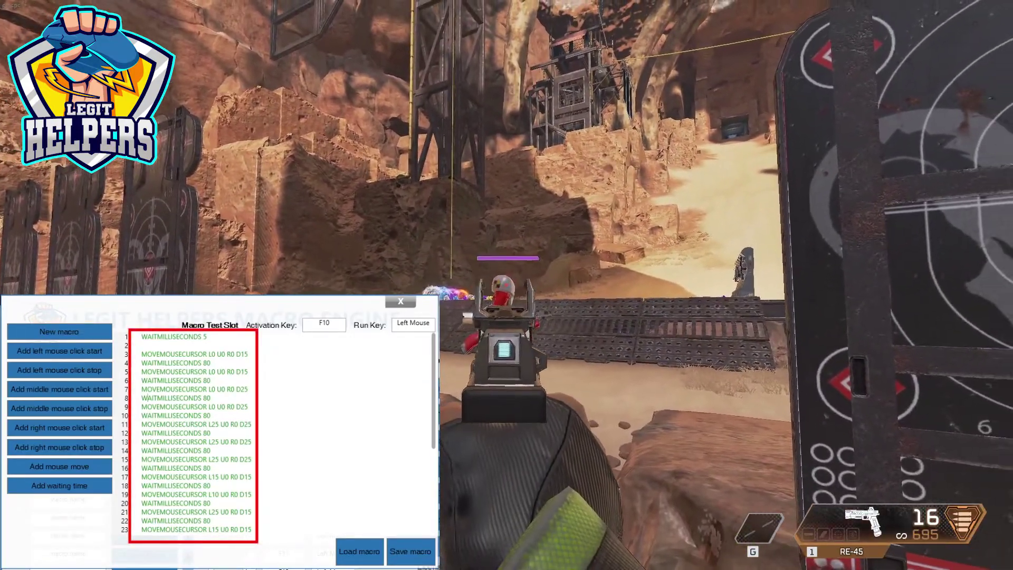
click(507, 285)
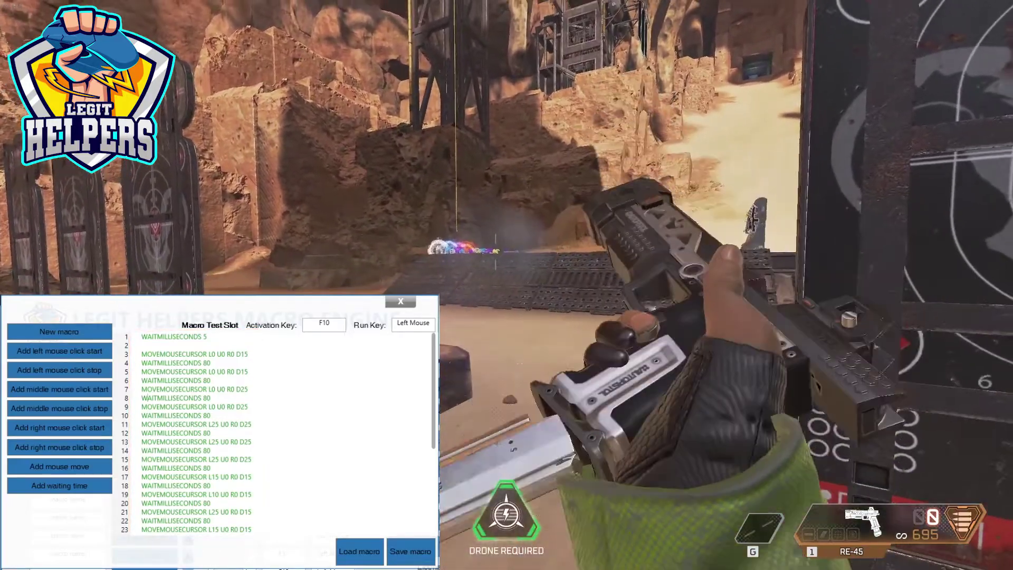